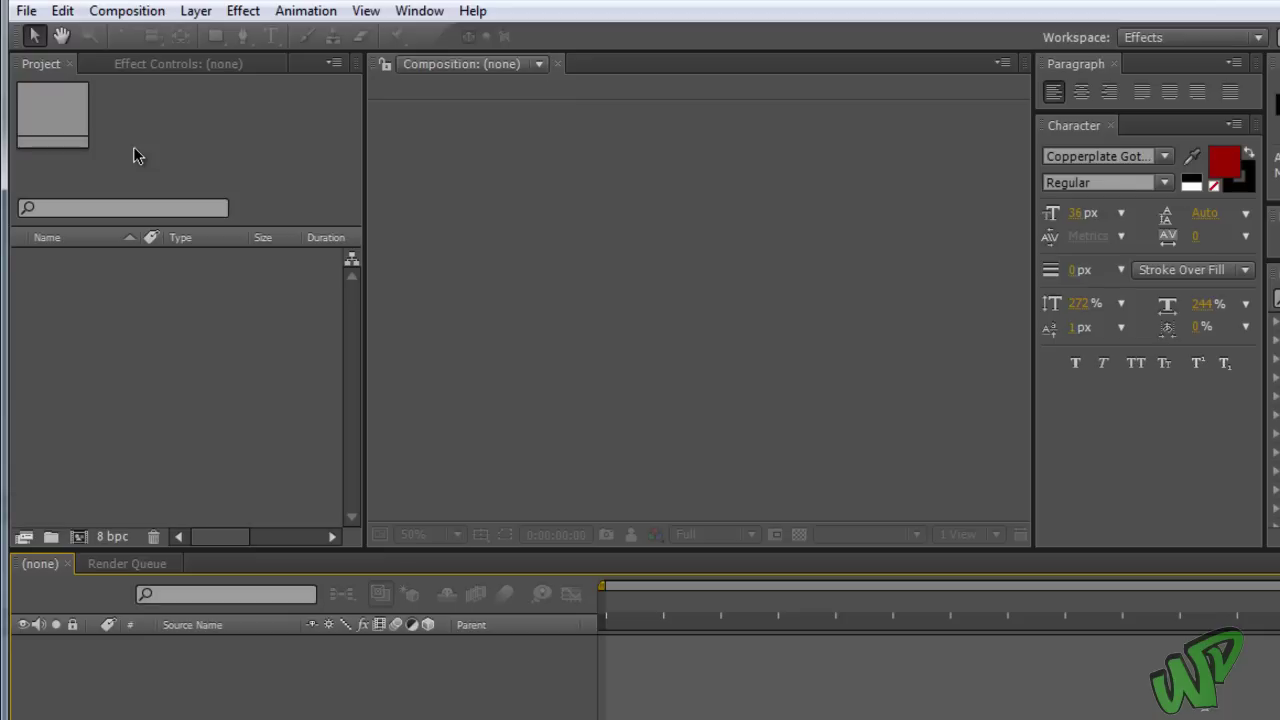
Import the MW3 Collat.M2TS clip through File > Import > File
{"action": "left_click", "coordinate": [27, 12]}
{"action": "mouse_move", "coordinate": [93, 330]}
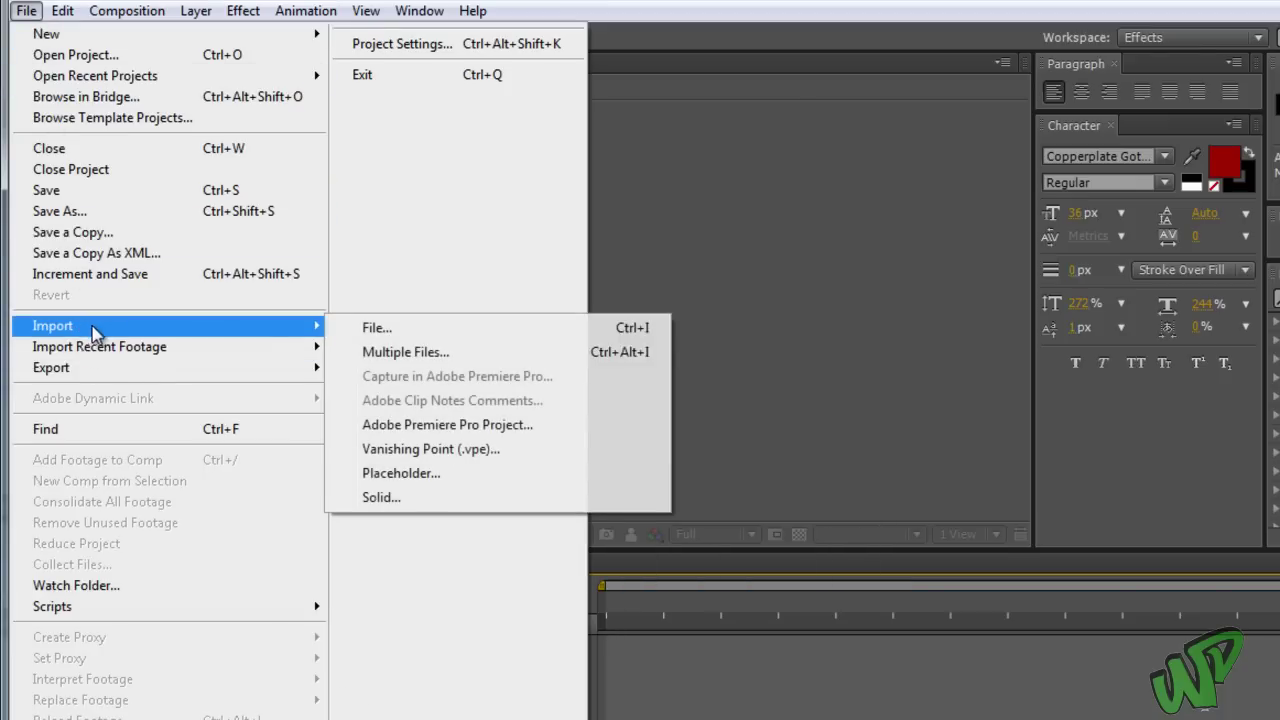
{"action": "left_click", "coordinate": [377, 325]}
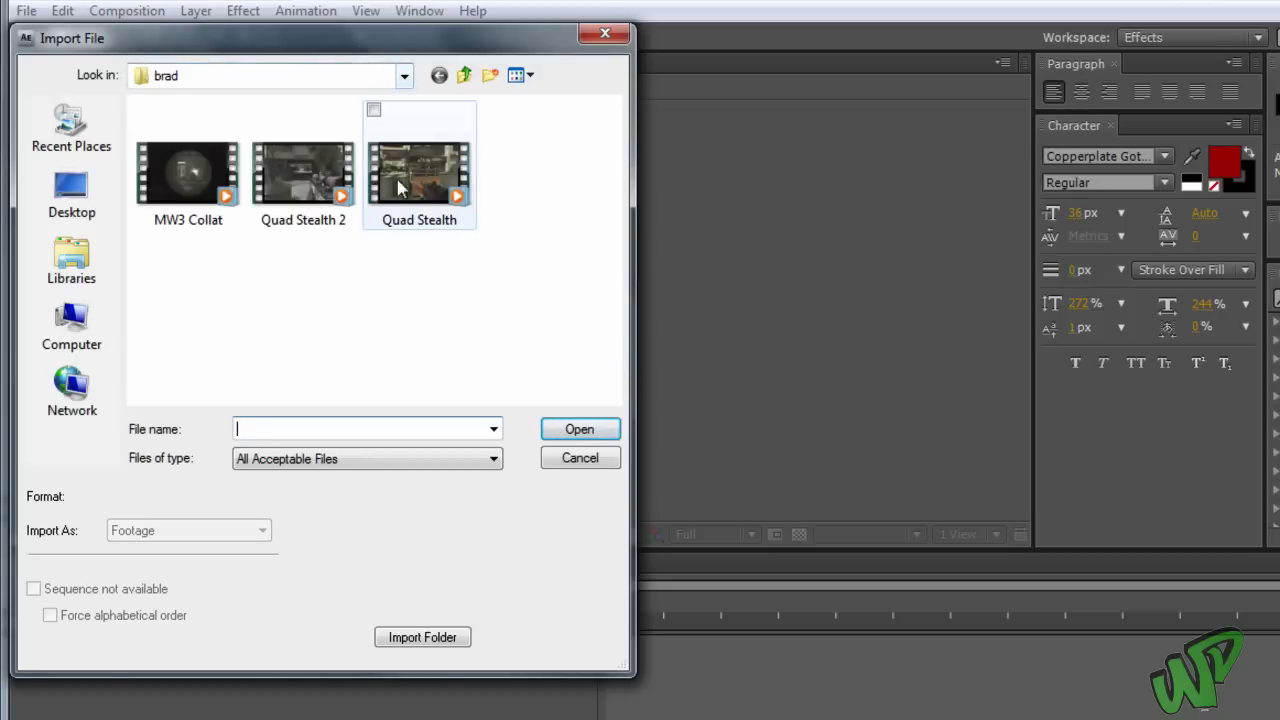
{"action": "left_click", "coordinate": [218, 216]}
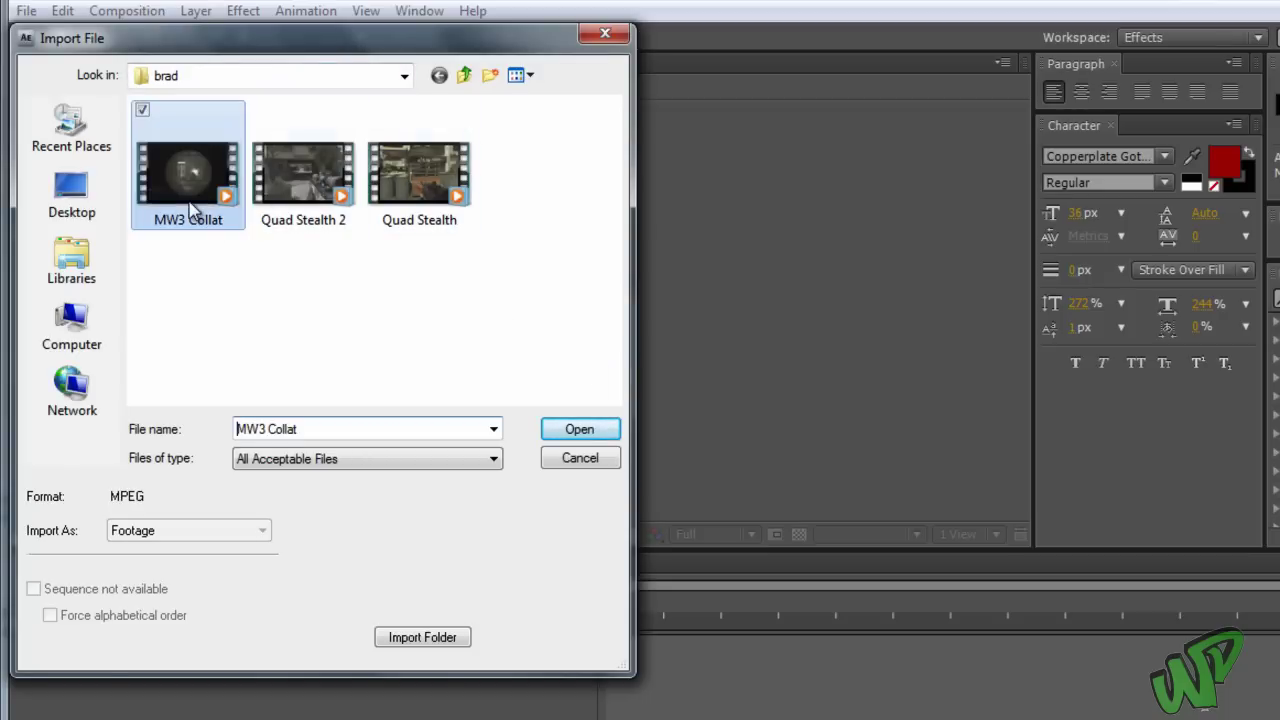
{"action": "left_click", "coordinate": [588, 429]}
Select the imported MW3 Collat footage in the Project panel
{"action": "left_click", "coordinate": [119, 289]}
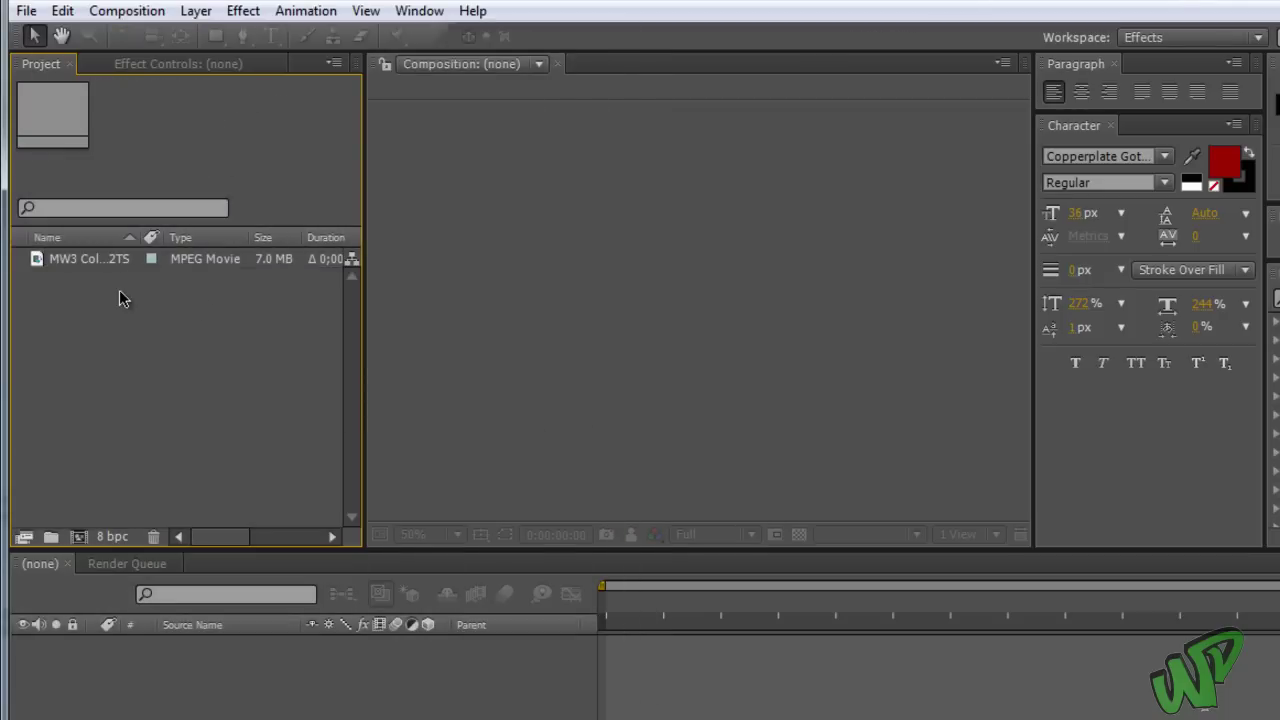
{"action": "left_click", "coordinate": [108, 262]}
{"action": "left_click", "coordinate": [106, 316]}
{"action": "left_click", "coordinate": [110, 264]}
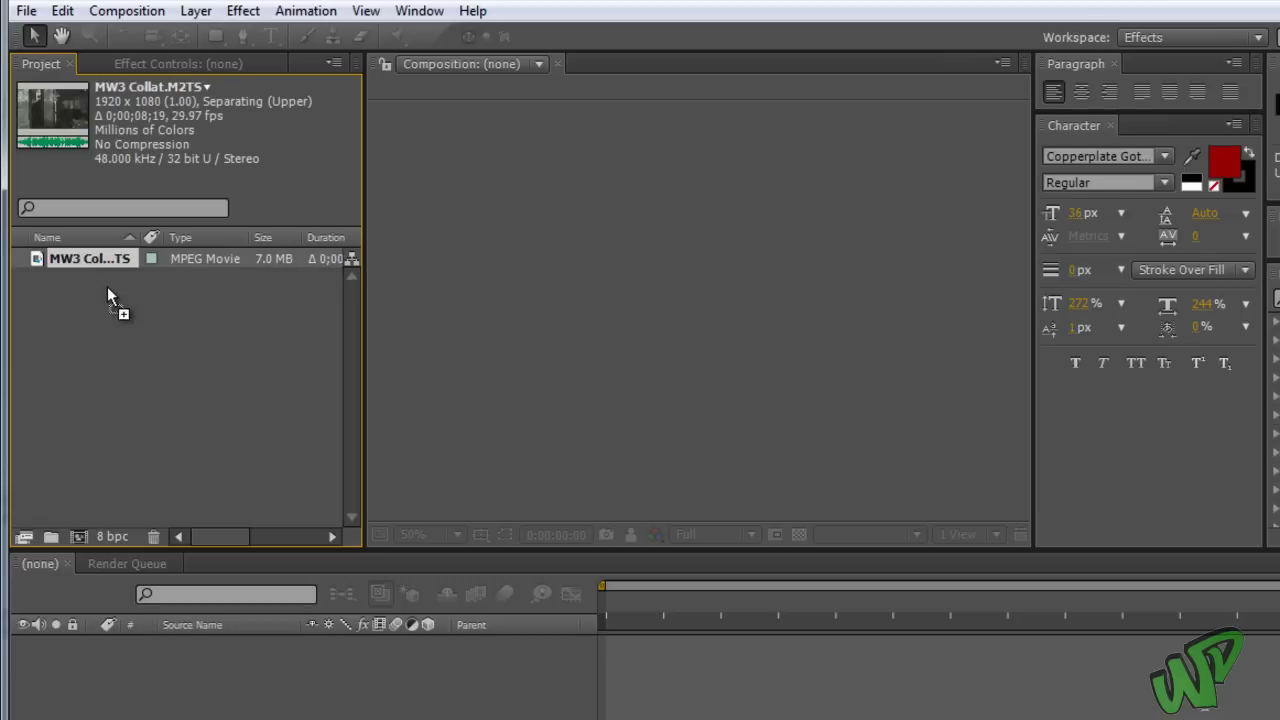
{"action": "left_click", "coordinate": [88, 259], "text": "ctrl"}
Drag the MW3 Collat footage into the timeline to make a composition, and preview the first ~4 seconds
{"action": "left_click_drag", "start_coordinate": [88, 258], "coordinate": [104, 291]}
{"action": "left_click_drag", "start_coordinate": [173, 648], "coordinate": [173, 648]}
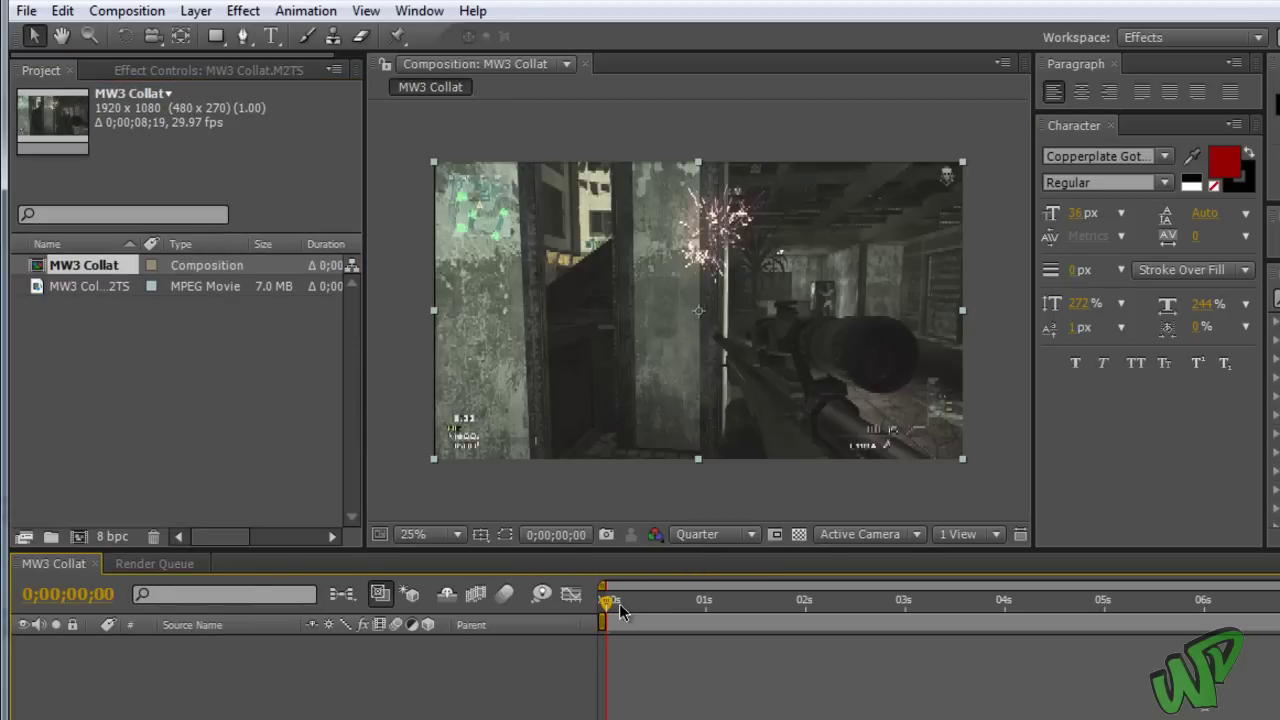
{"action": "left_click_drag", "start_coordinate": [620, 612], "coordinate": [831, 604]}
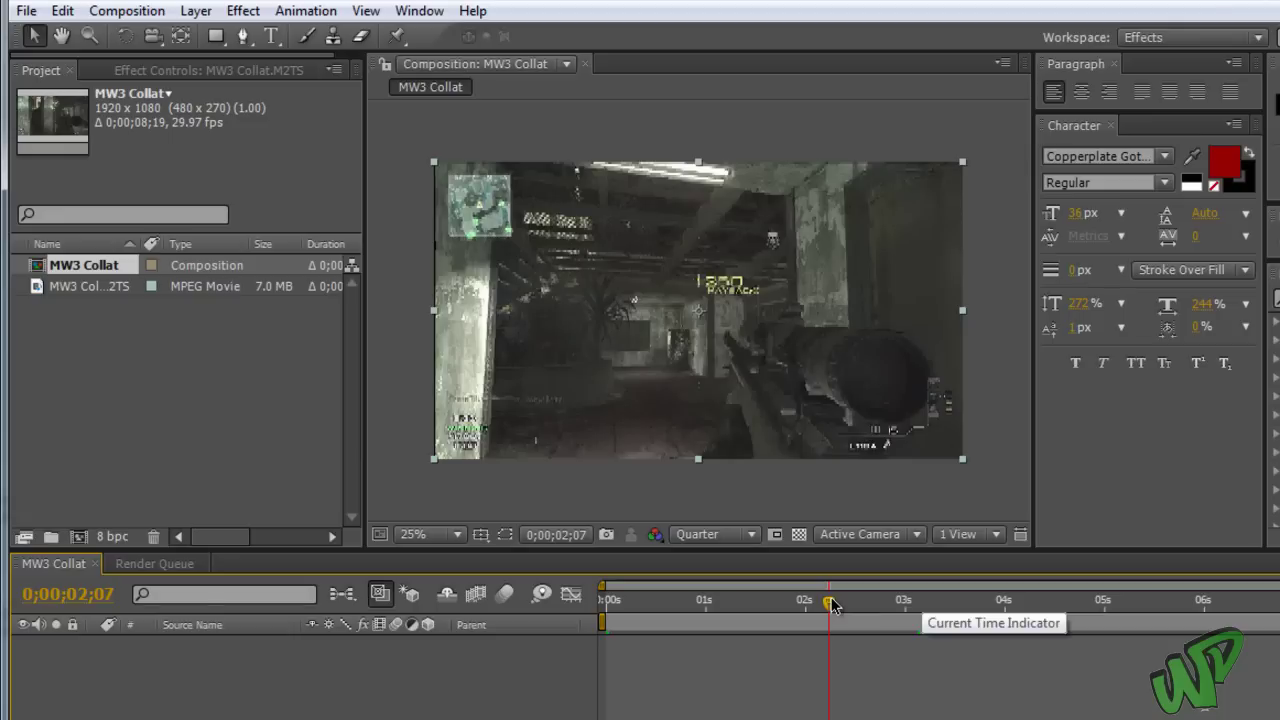
{"action": "left_click_drag", "start_coordinate": [832, 604], "coordinate": [1124, 604]}
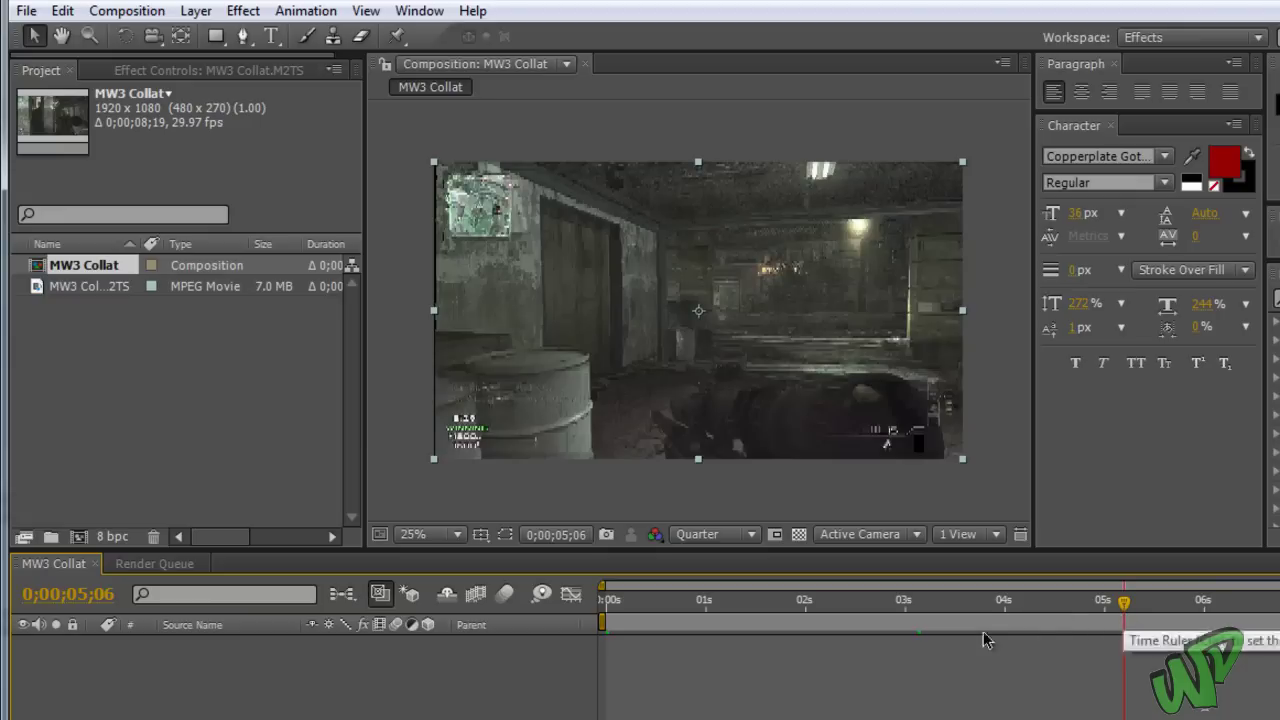
{"action": "left_click", "coordinate": [252, 650]}
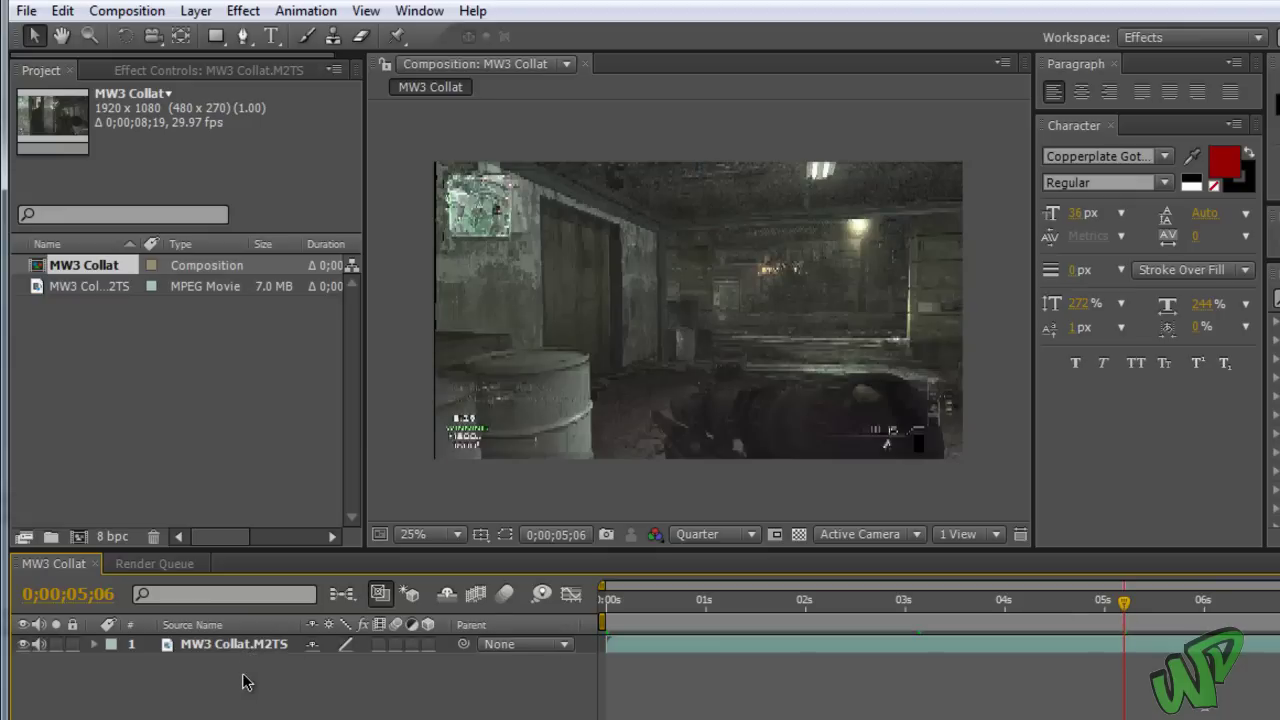
{"action": "left_click", "coordinate": [601, 602]}
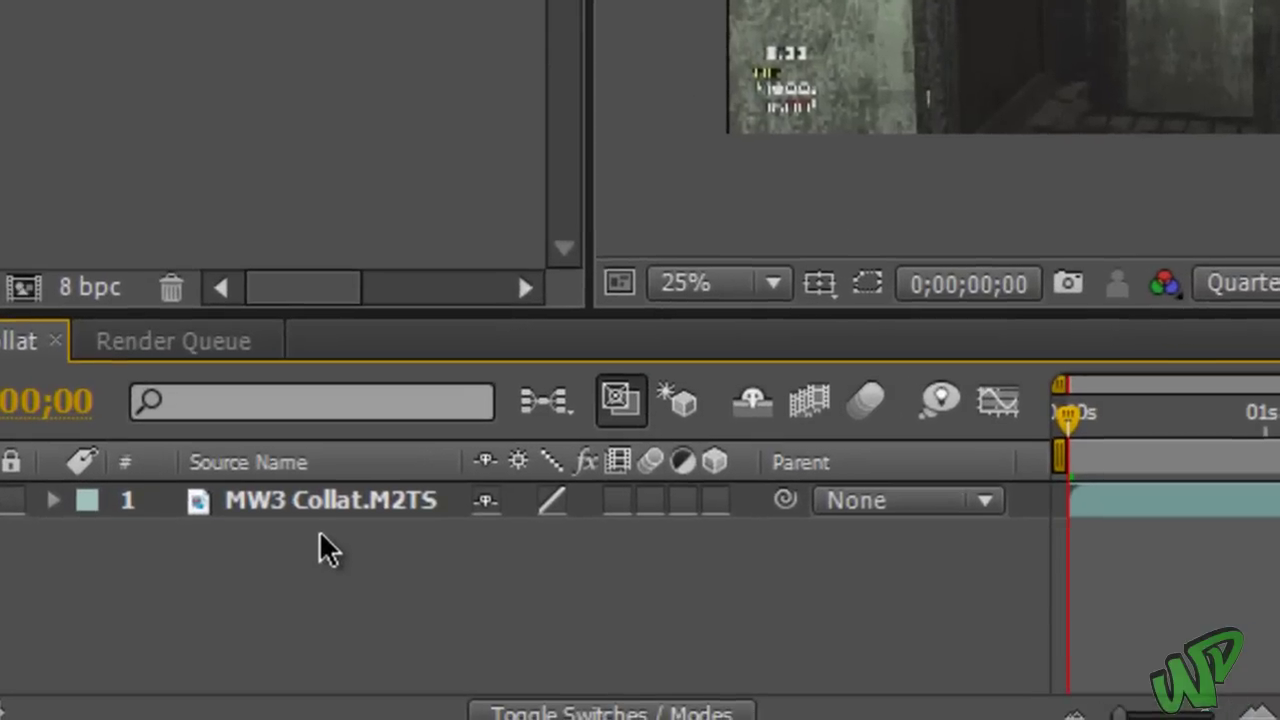
Enable Time Remapping on the MW3 Collat.M2TS layer from the Layer > Time menu
{"action": "left_click", "coordinate": [258, 500]}
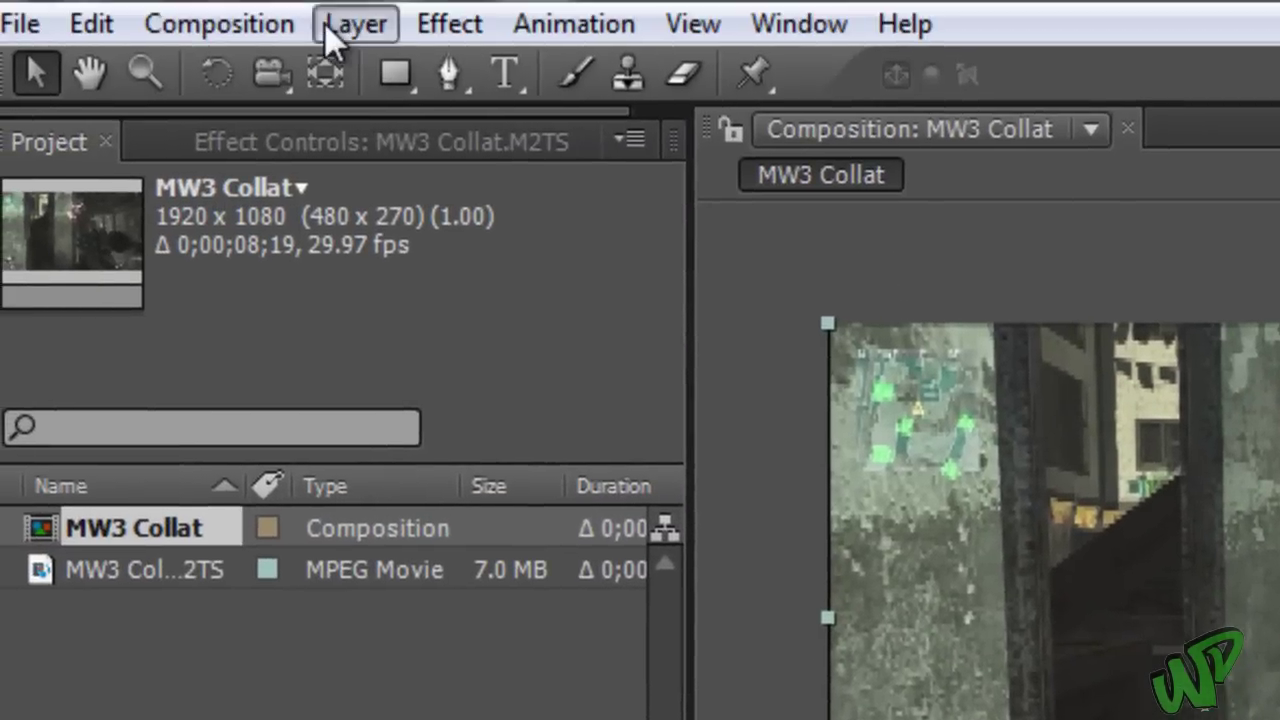
{"action": "left_click", "coordinate": [328, 26]}
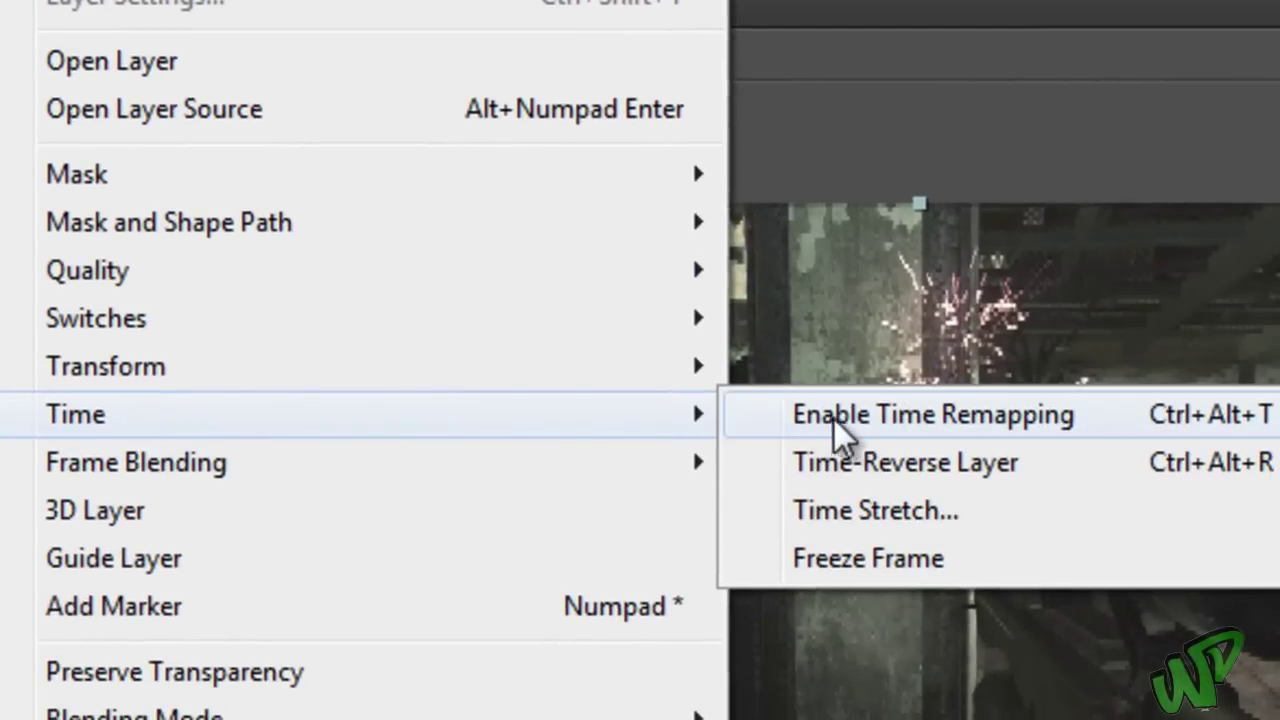
{"action": "left_click", "coordinate": [849, 421]}
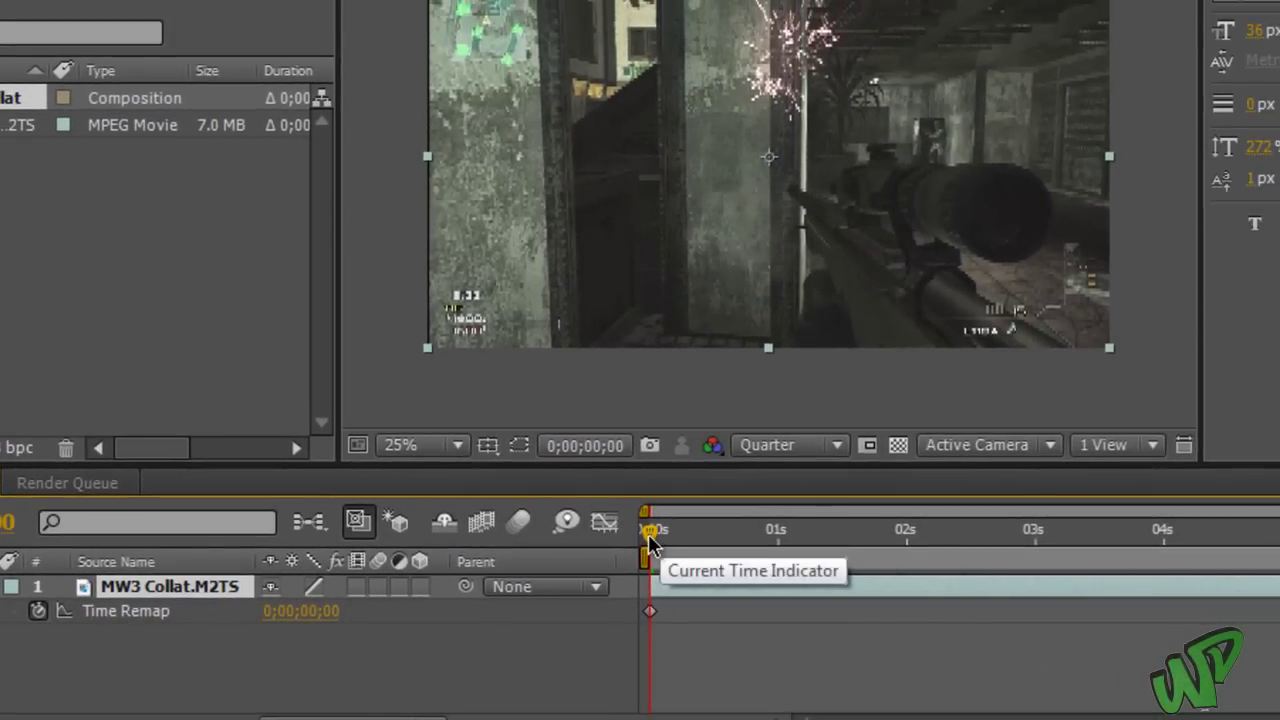
Add a Time Remap keyframe at 0;00;02;15, then move the current time to about 0;00;05;22
{"action": "left_click_drag", "start_coordinate": [648, 534], "coordinate": [973, 514]}
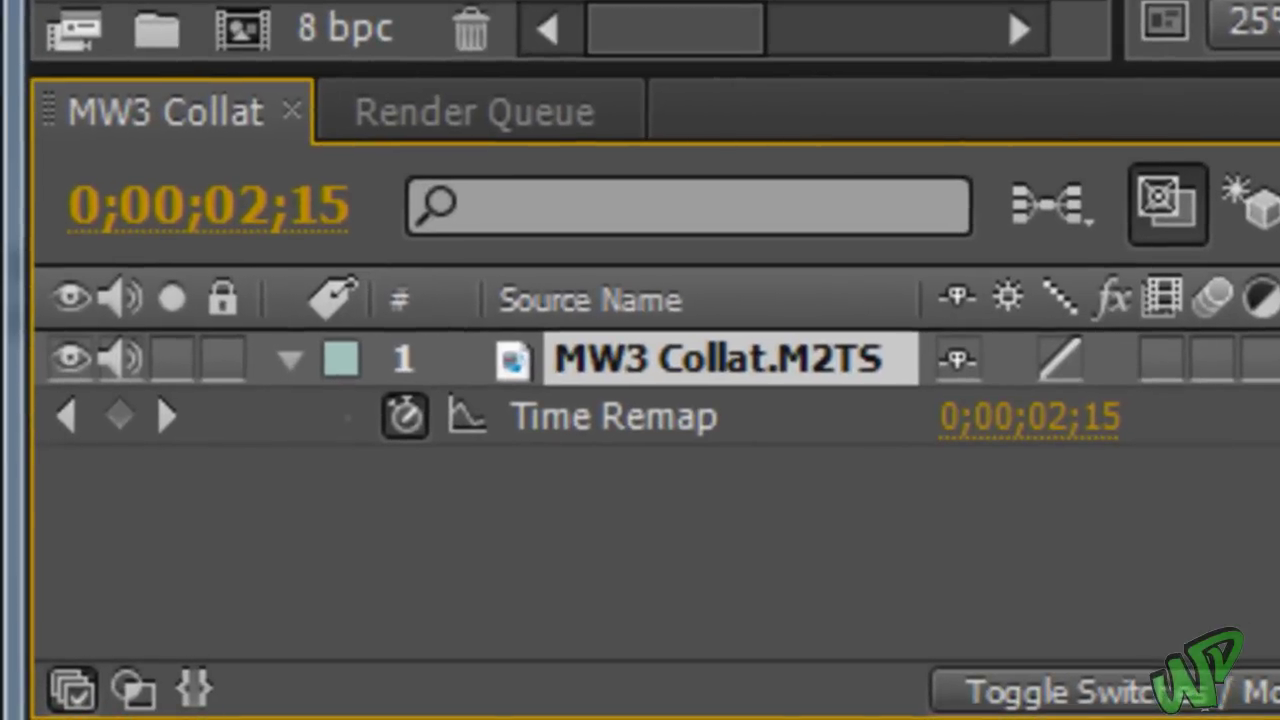
{"action": "left_click", "coordinate": [124, 430]}
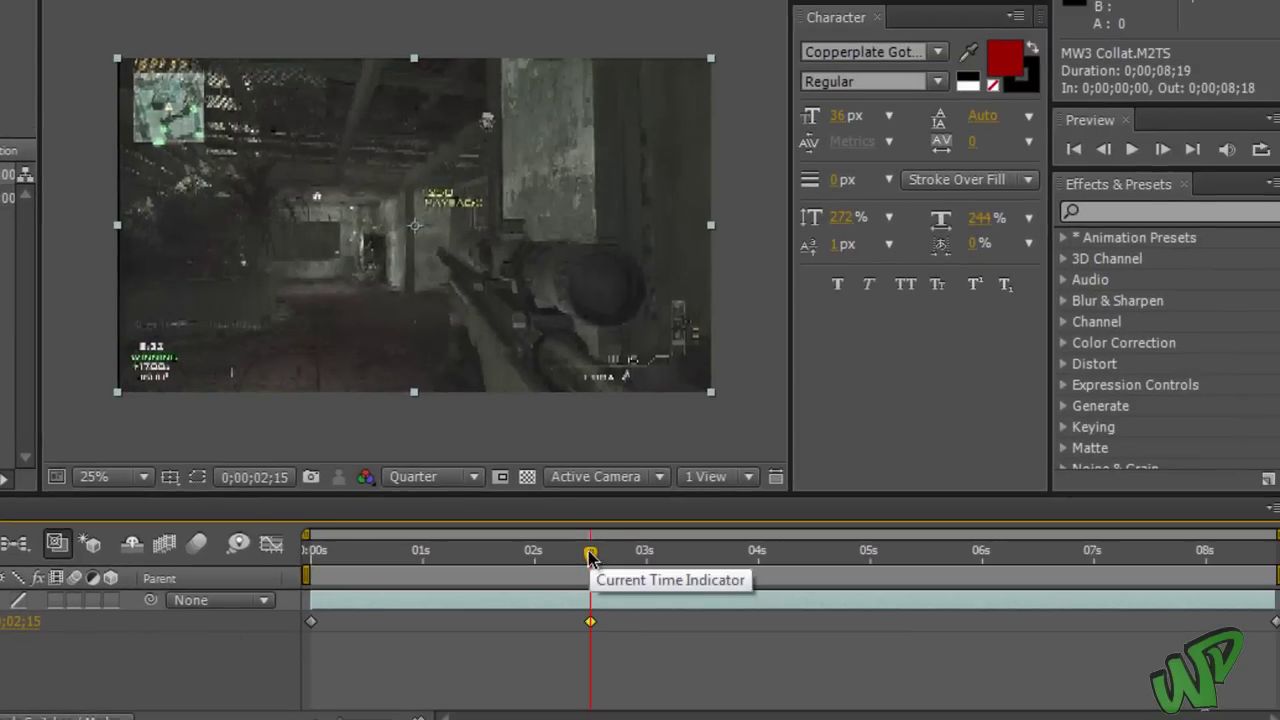
{"action": "left_click_drag", "start_coordinate": [591, 556], "coordinate": [985, 549]}
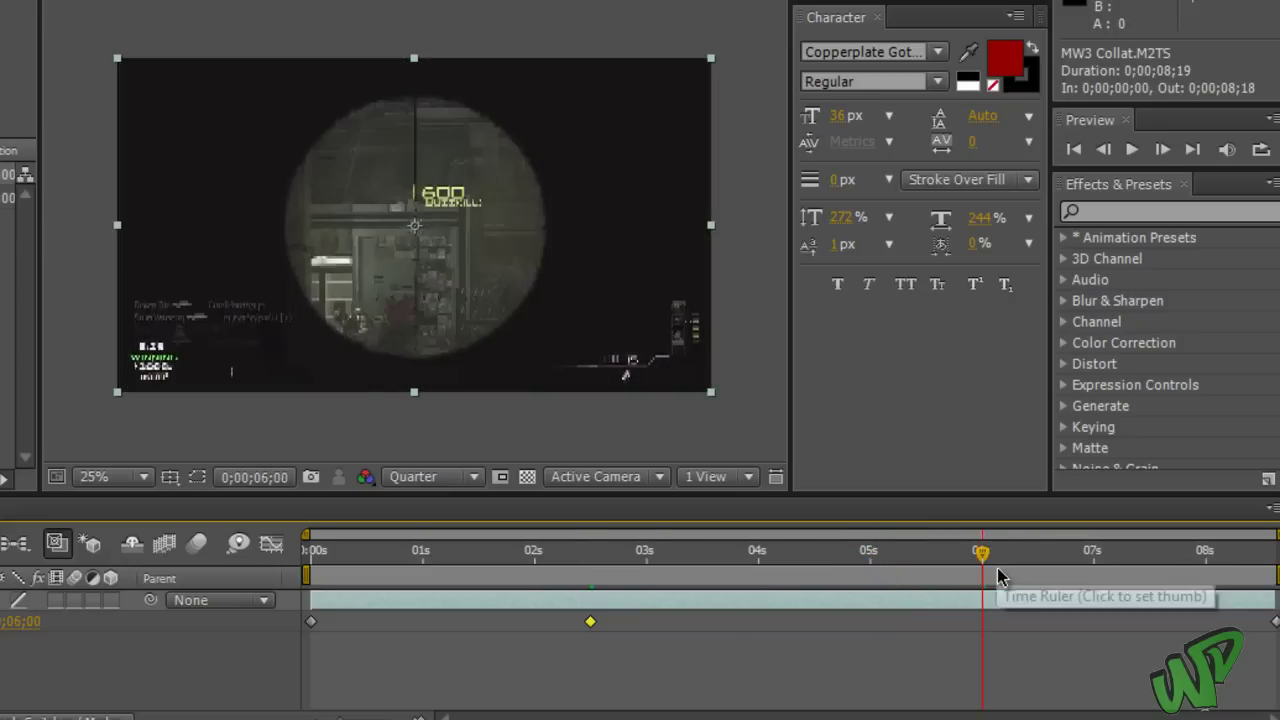
{"action": "left_click_drag", "start_coordinate": [984, 553], "coordinate": [899, 557]}
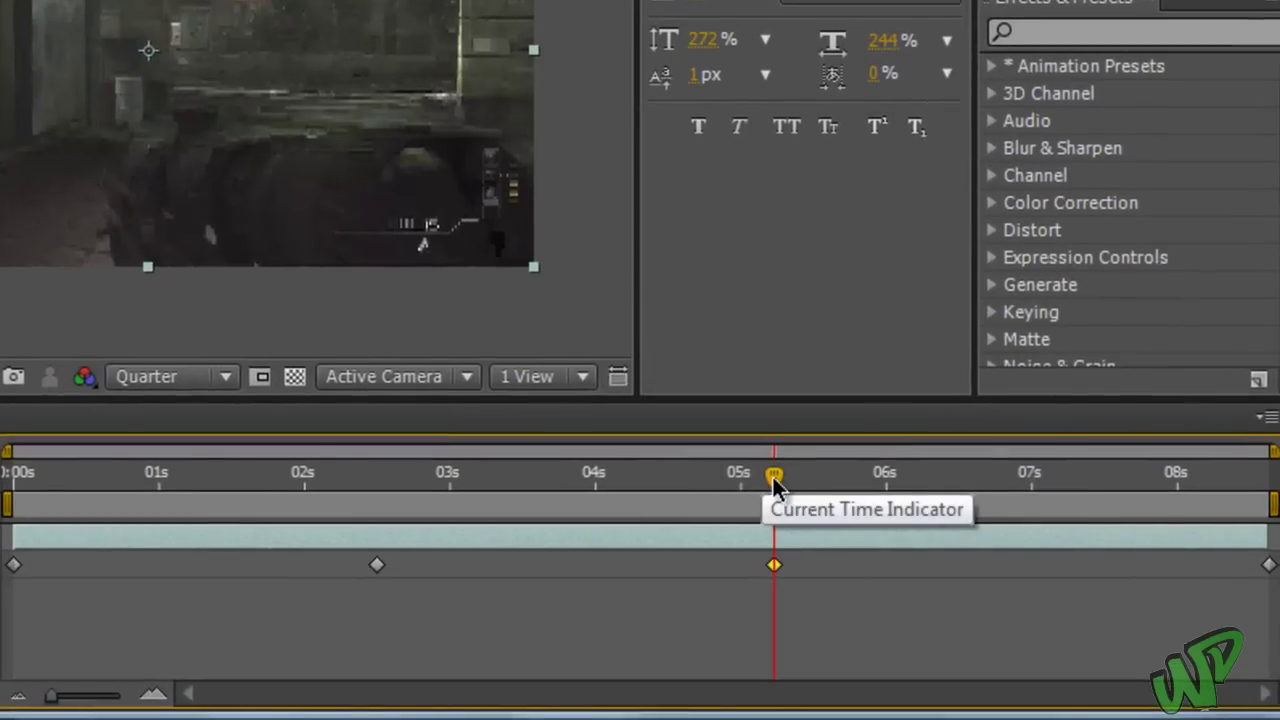
Drag the third Time Remap keyframe from about 5.2 s left to roughly 3.9 s, then deselect
{"action": "left_click_drag", "start_coordinate": [773, 477], "coordinate": [737, 478]}
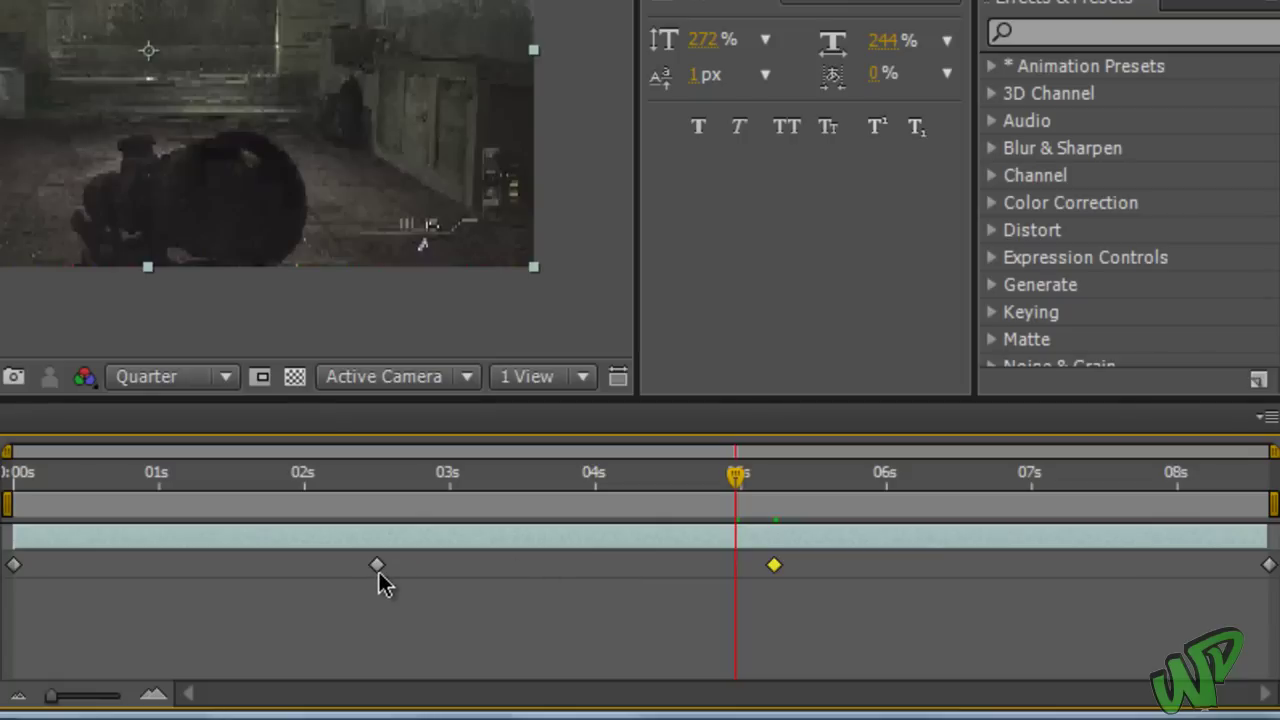
{"action": "mouse_move", "coordinate": [381, 578]}
{"action": "left_click_drag", "start_coordinate": [393, 480], "coordinate": [368, 482]}
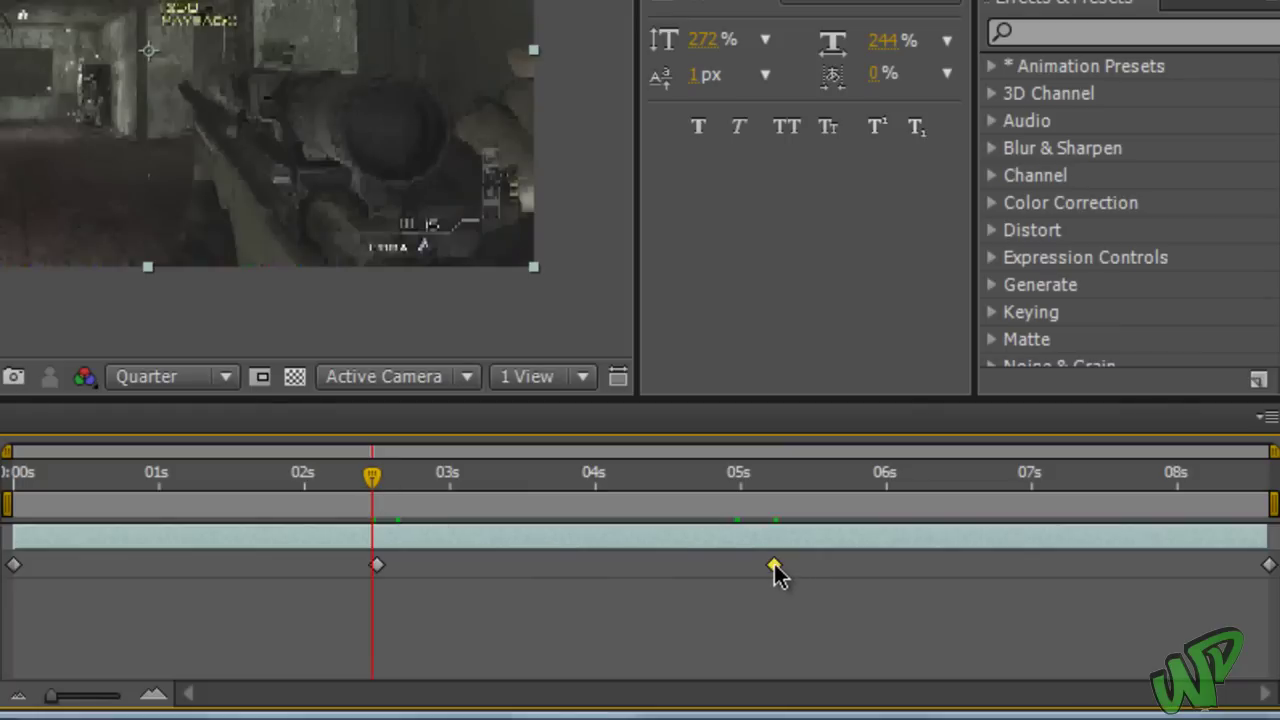
{"action": "mouse_move", "coordinate": [777, 572]}
{"action": "left_click", "coordinate": [764, 517]}
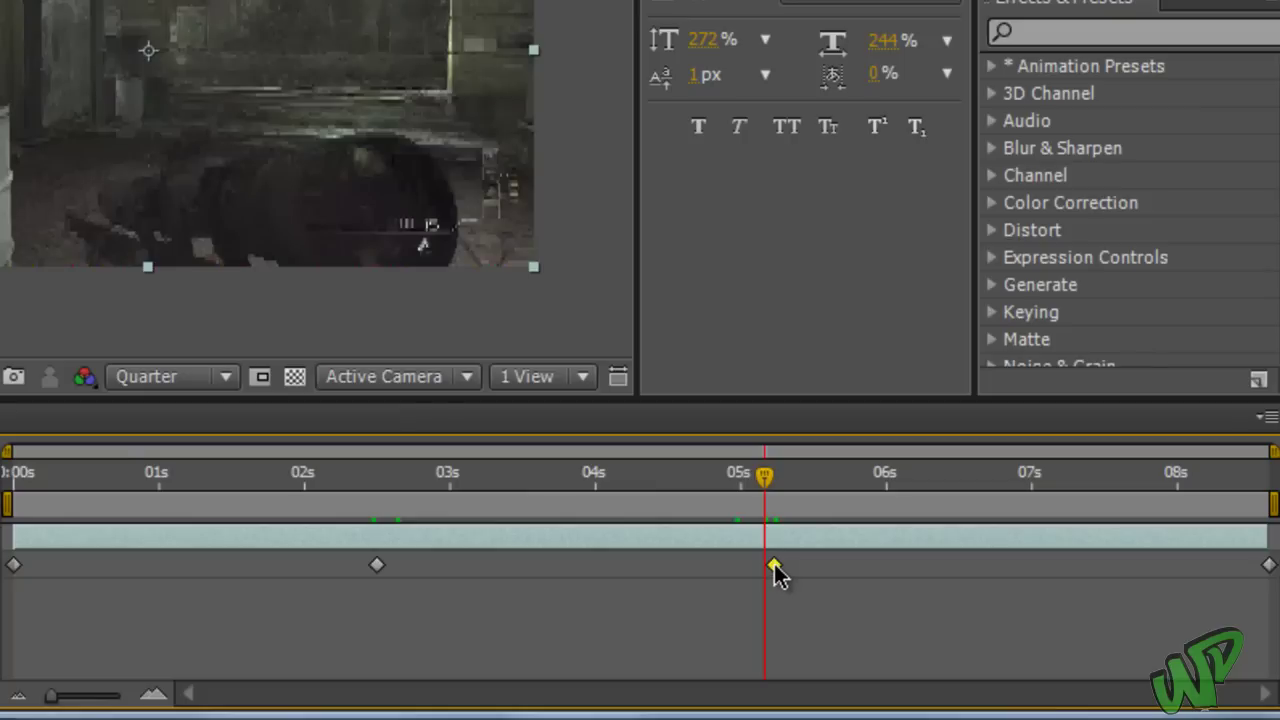
{"action": "left_click_drag", "start_coordinate": [771, 569], "coordinate": [731, 566]}
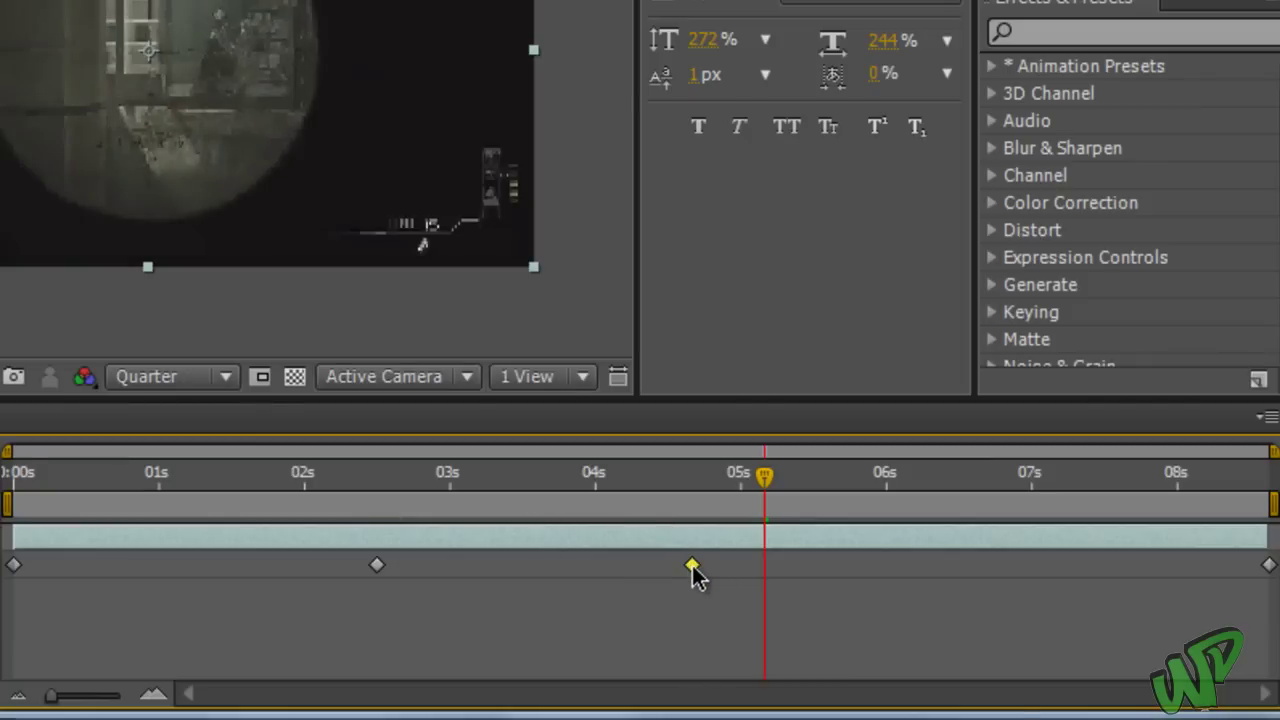
{"action": "left_click_drag", "start_coordinate": [692, 565], "coordinate": [580, 577]}
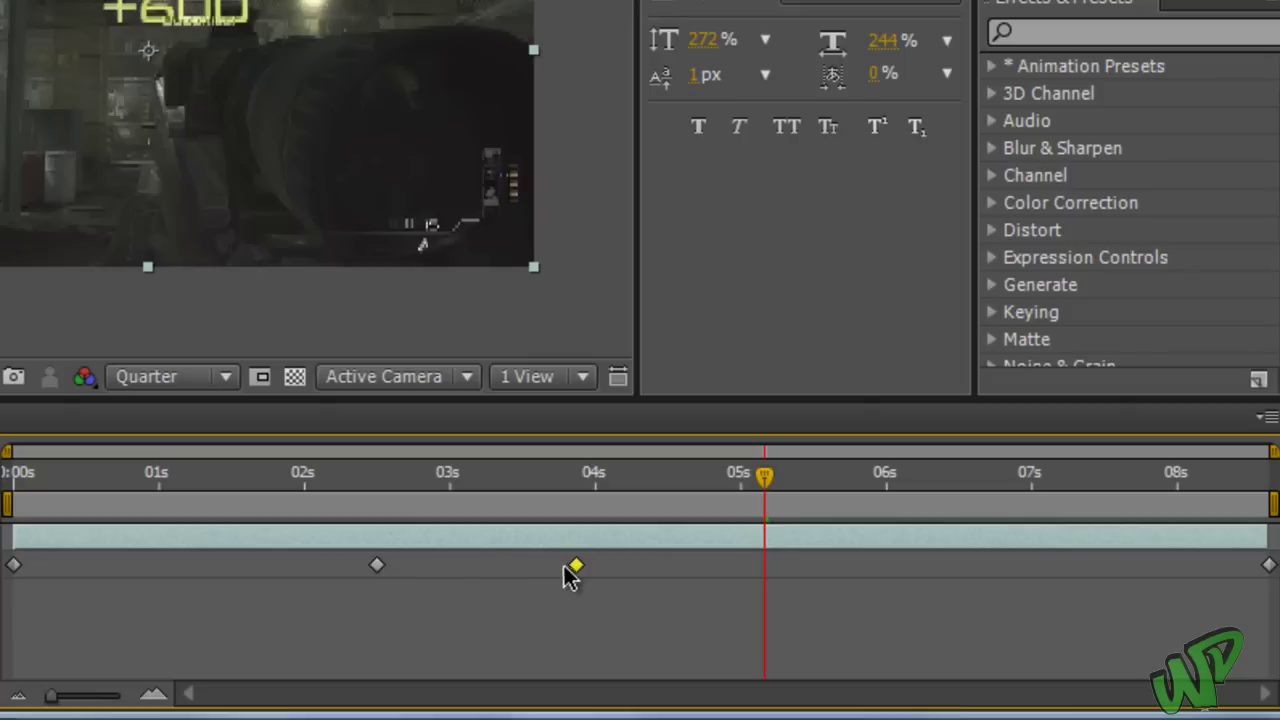
{"action": "left_click", "coordinate": [448, 504]}
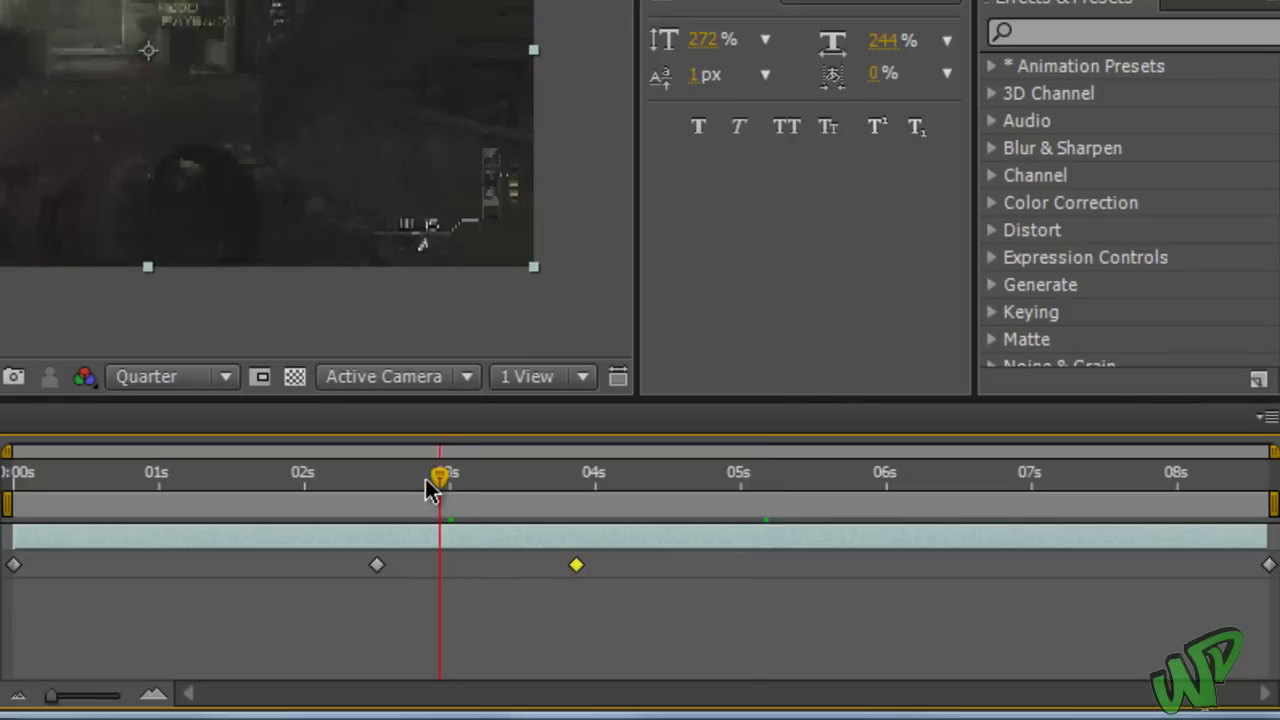
{"action": "left_click_drag", "start_coordinate": [425, 478], "coordinate": [376, 480]}
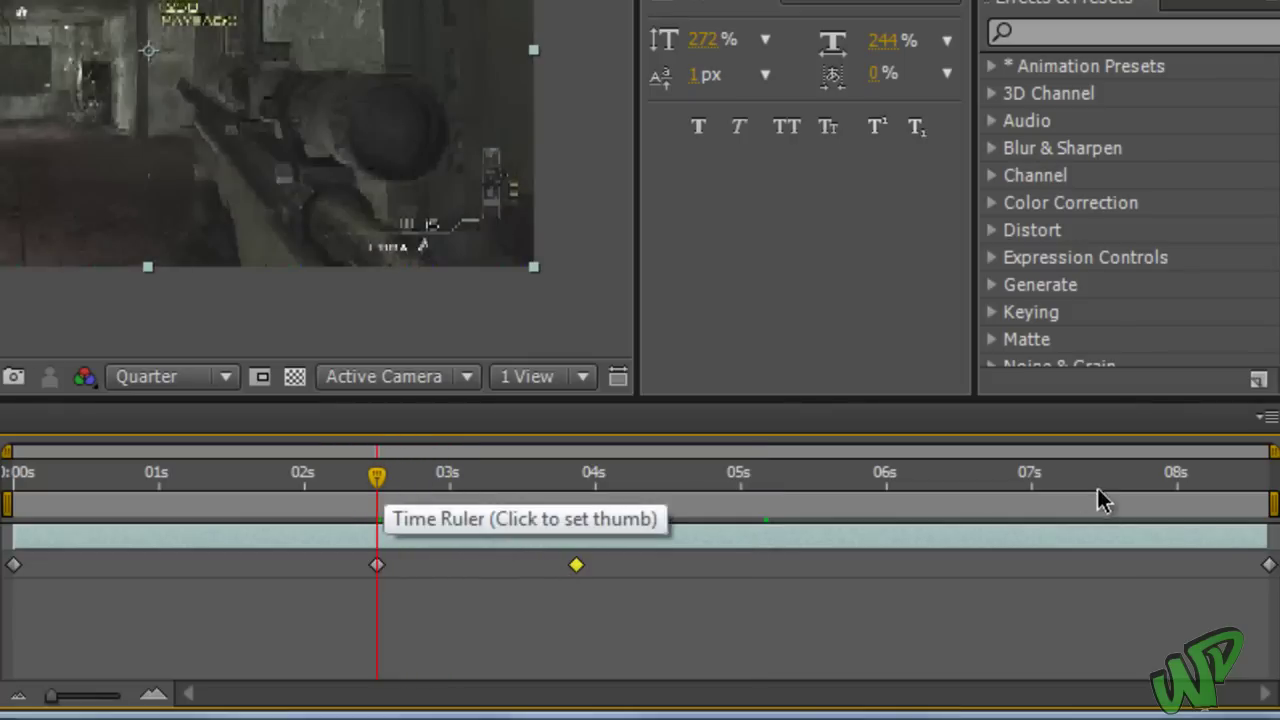
{"action": "left_click", "coordinate": [15, 613]}
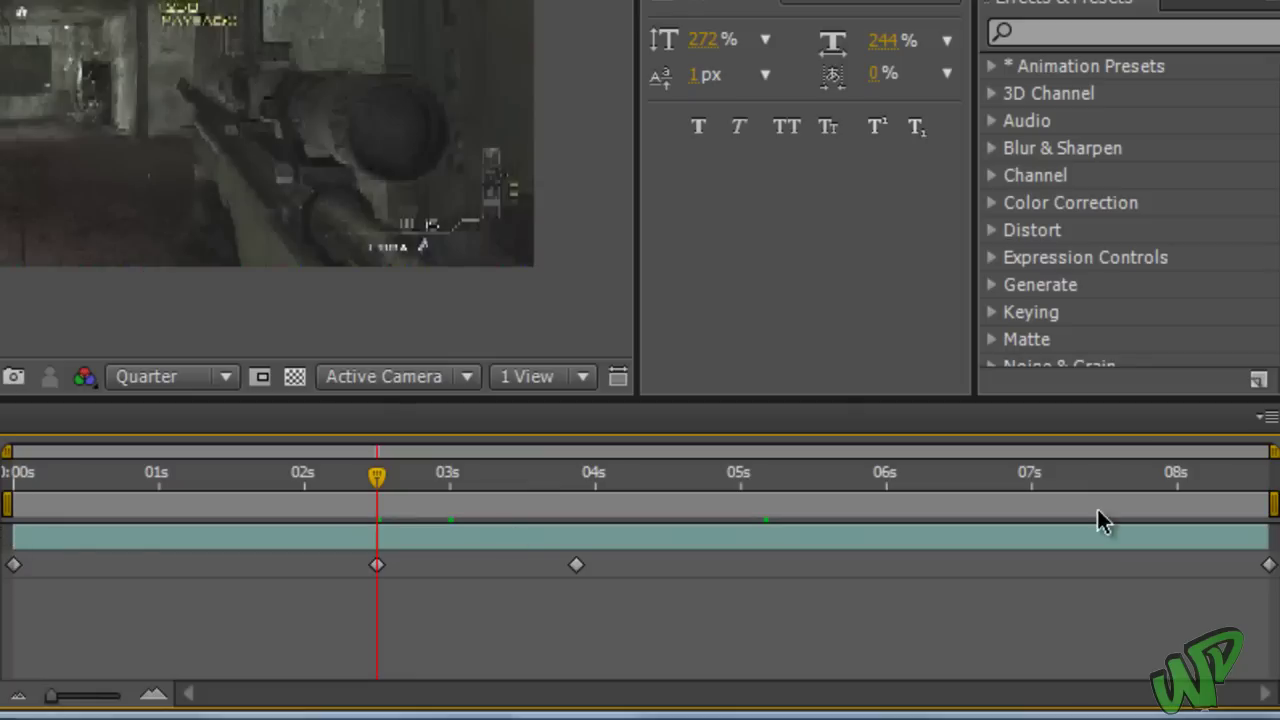
Scrub the clip and trial the third keyframe near 3.6 s before returning it to 5.2 s
{"action": "left_click", "coordinate": [1266, 538]}
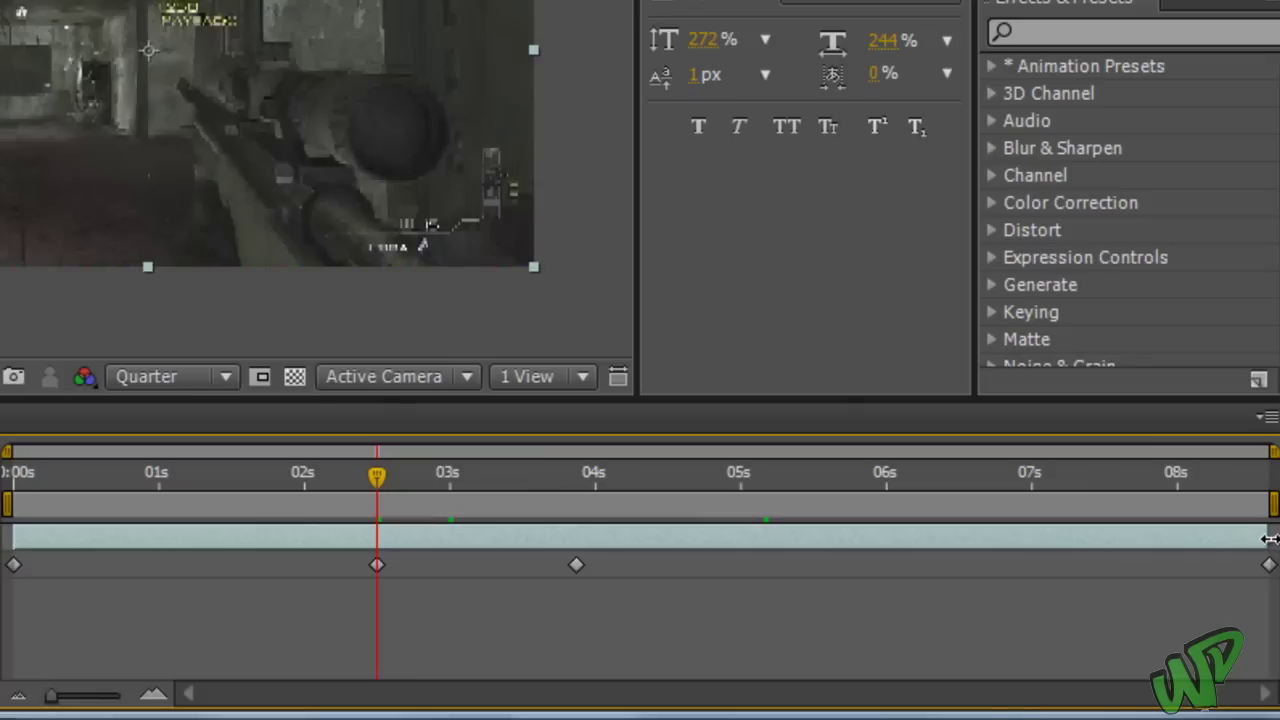
{"action": "left_click", "coordinate": [1262, 478]}
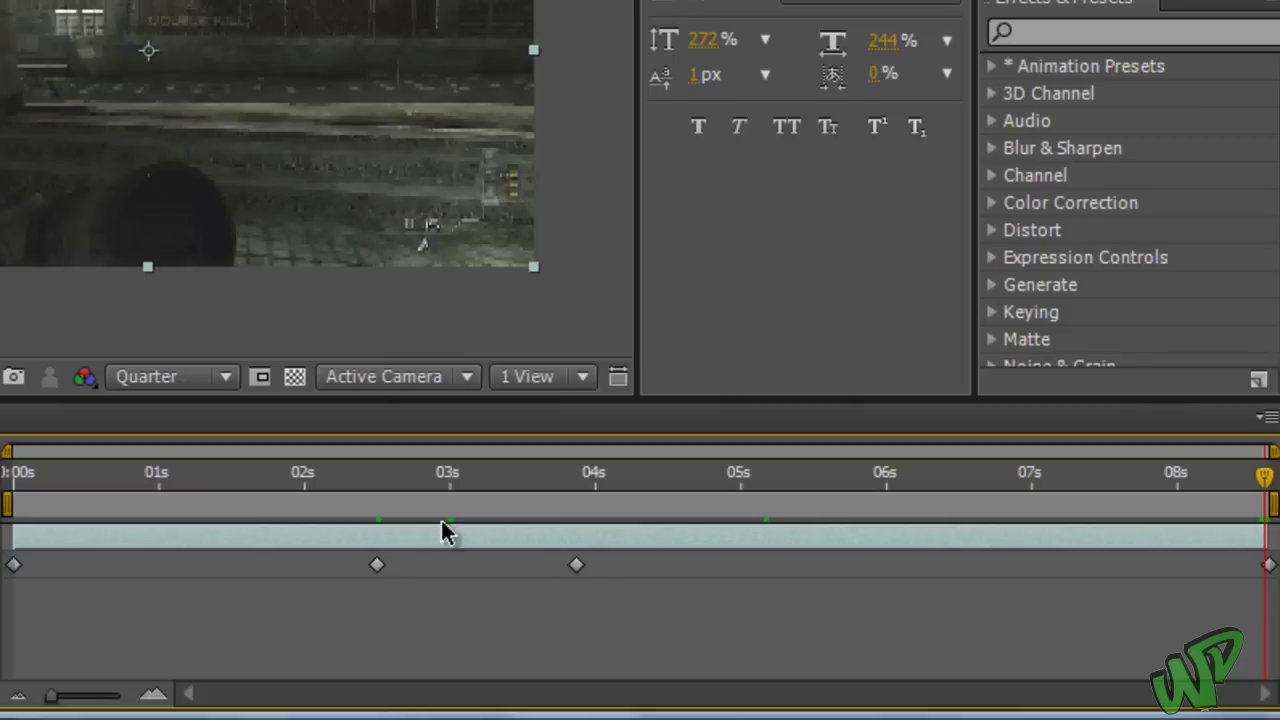
{"action": "left_click_drag", "start_coordinate": [357, 475], "coordinate": [518, 475]}
{"action": "mouse_move", "coordinate": [568, 567]}
{"action": "left_mouse_down"}
{"action": "mouse_move", "coordinate": [477, 570]}
{"action": "mouse_move", "coordinate": [572, 567]}
{"action": "left_mouse_up"}
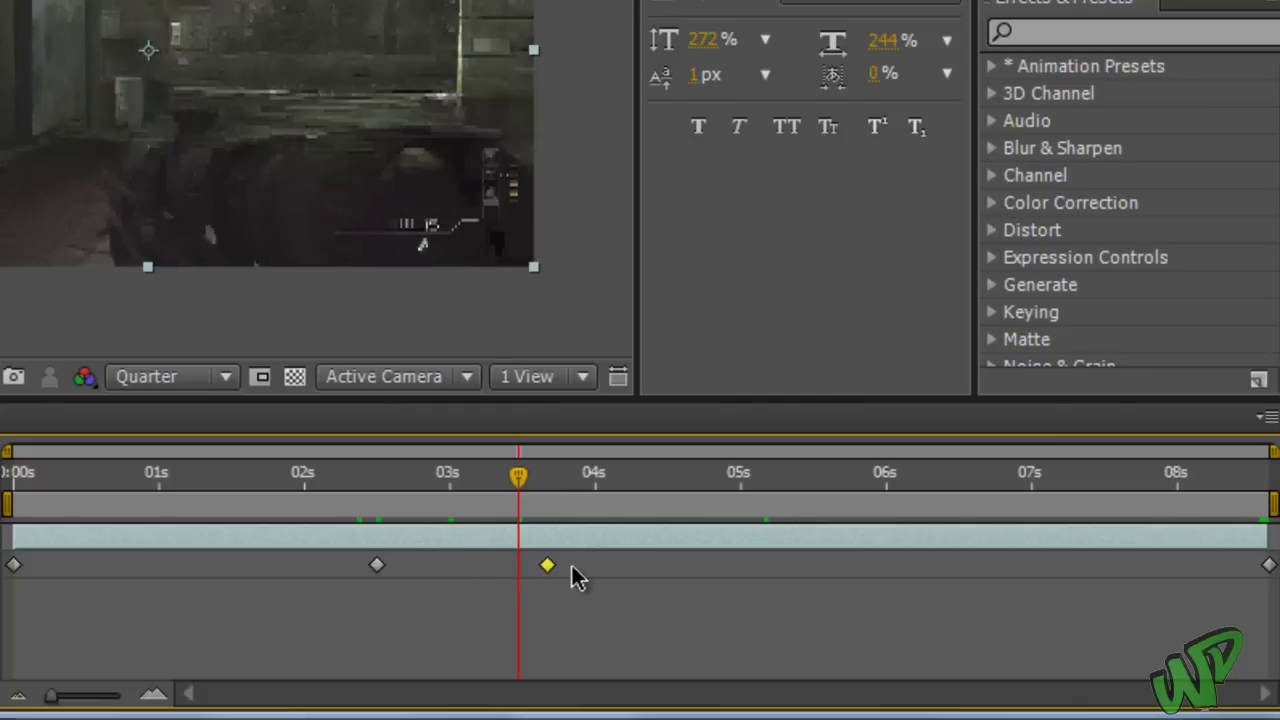
{"action": "left_click_drag", "start_coordinate": [707, 572], "coordinate": [764, 565]}
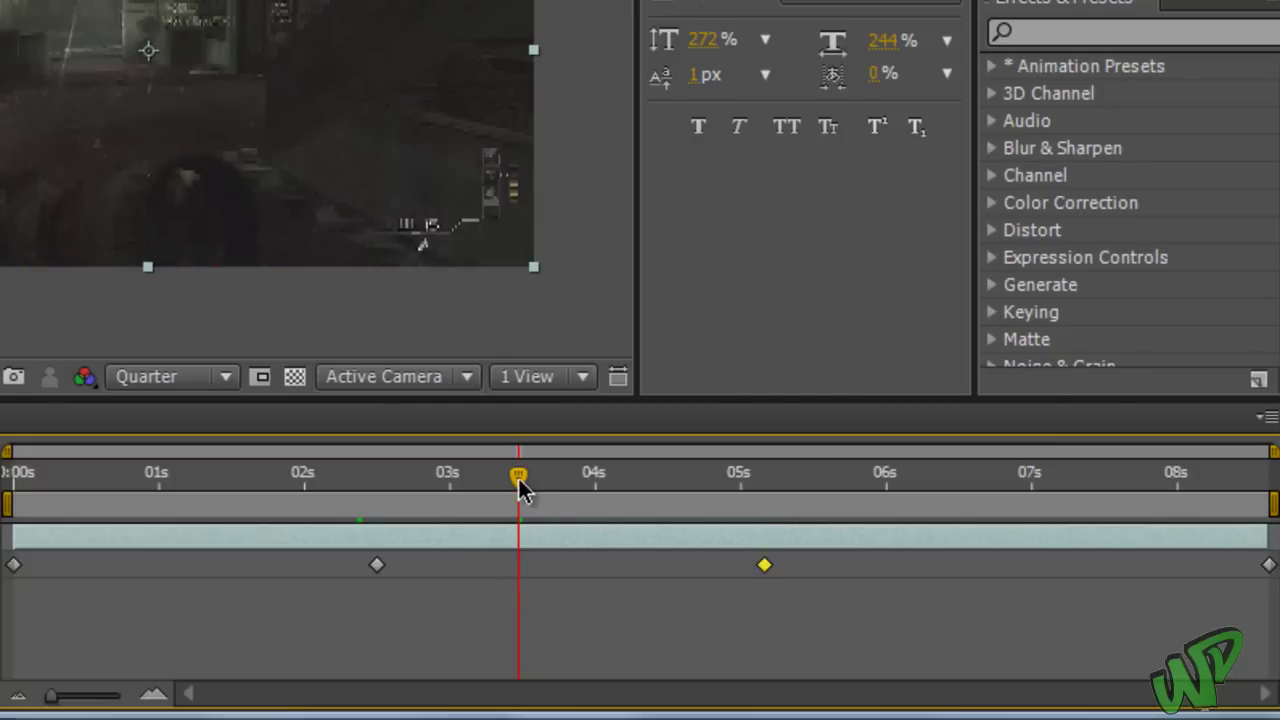
{"action": "left_click_drag", "start_coordinate": [519, 478], "coordinate": [561, 488]}
Set the current time to about 3.3 s and move the third keyframe onto it
{"action": "left_click", "coordinate": [348, 484]}
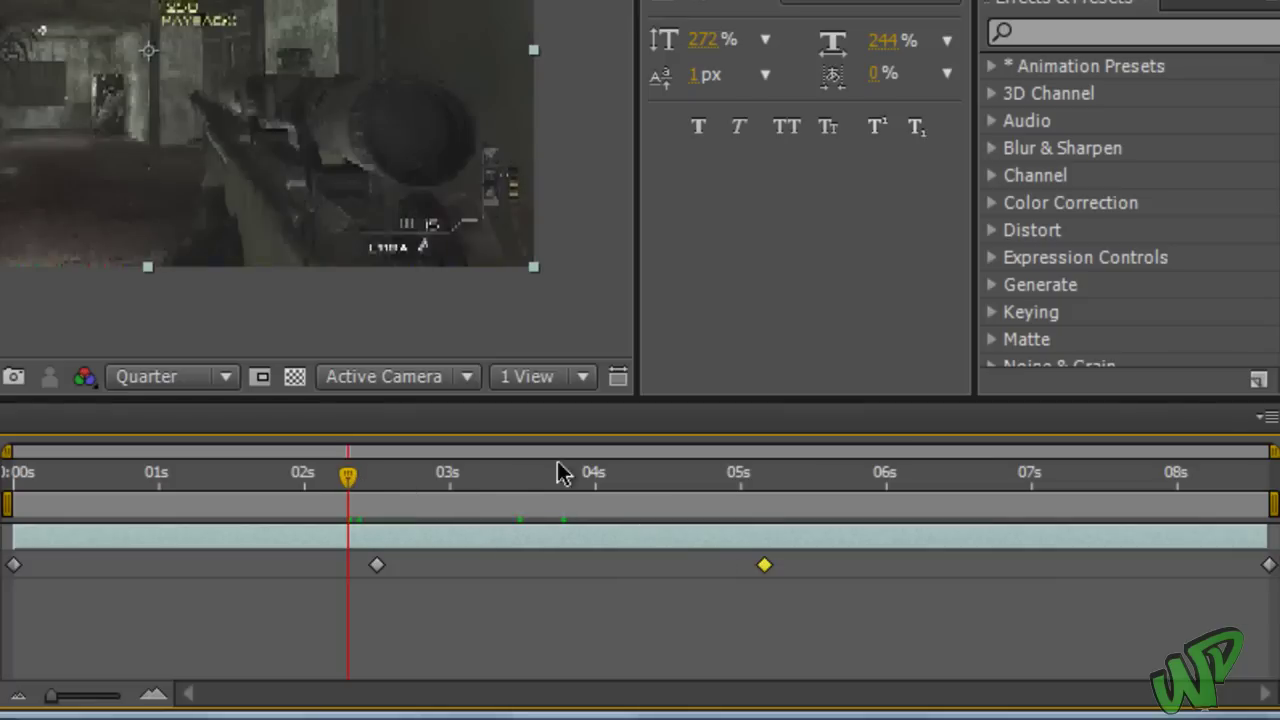
{"action": "left_click", "coordinate": [449, 476]}
{"action": "left_click", "coordinate": [482, 476]}
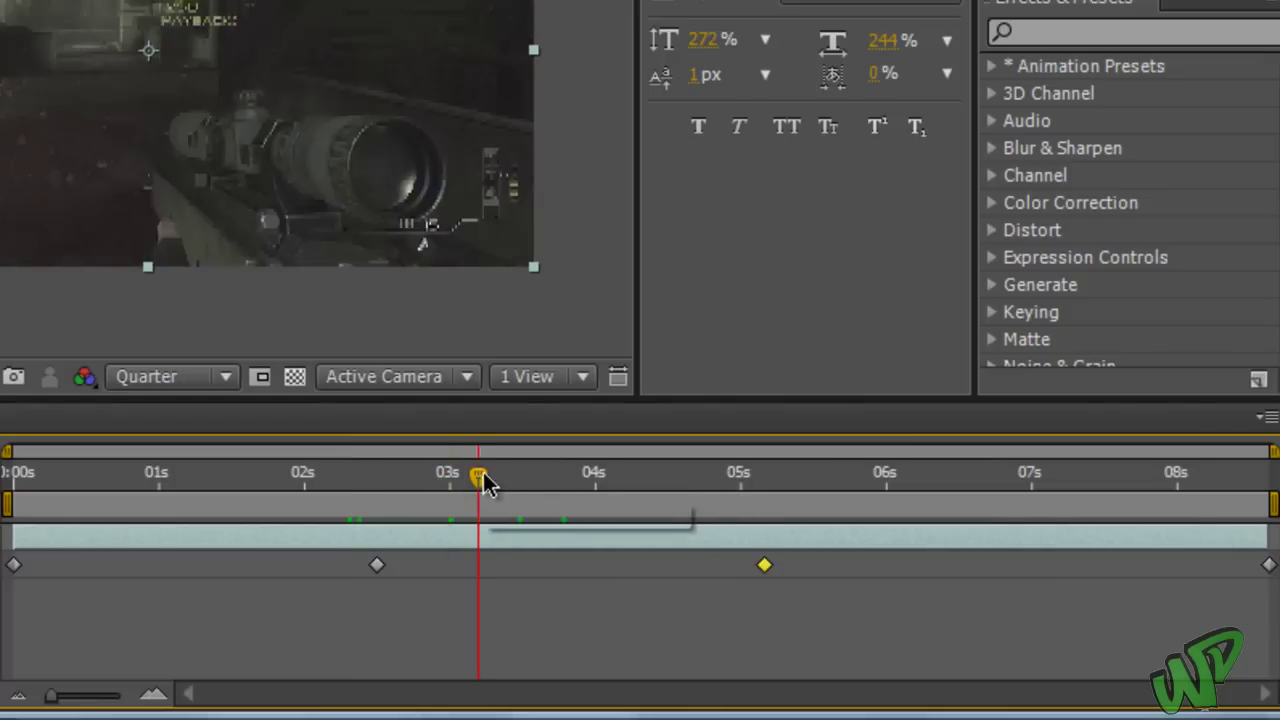
{"action": "left_click_drag", "start_coordinate": [483, 478], "coordinate": [489, 477]}
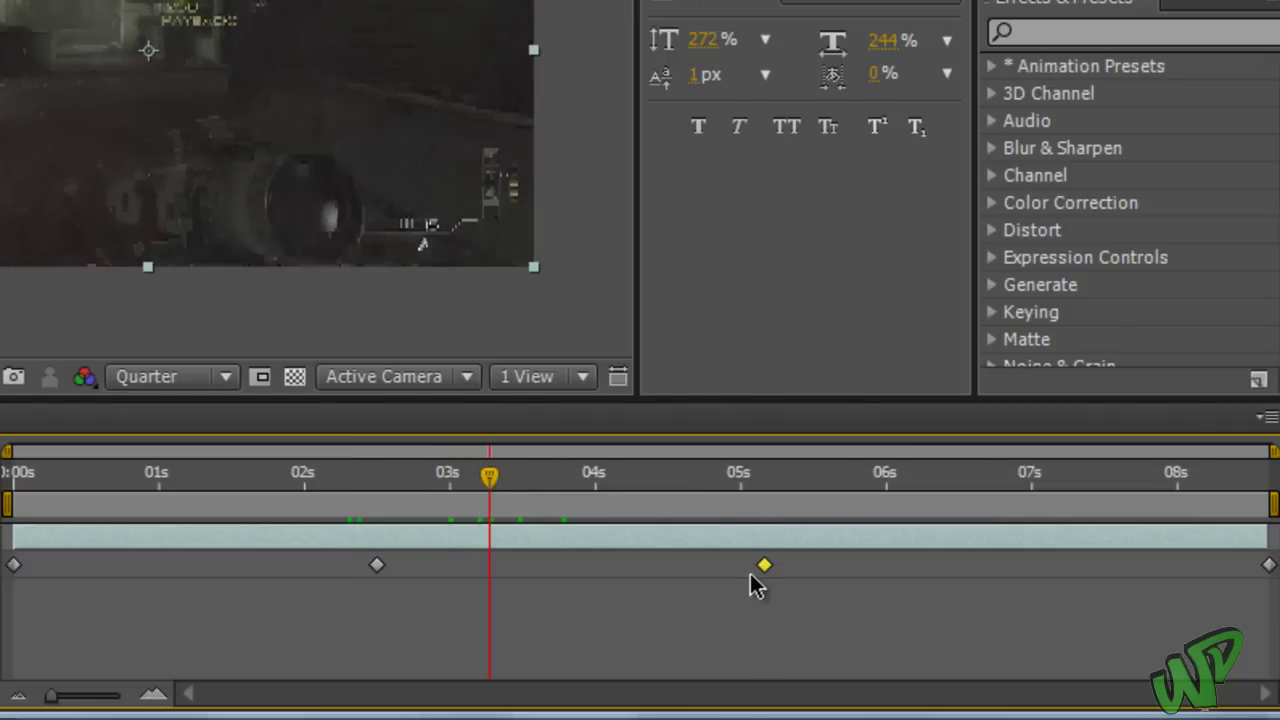
{"action": "left_click_drag", "start_coordinate": [761, 565], "coordinate": [491, 569]}
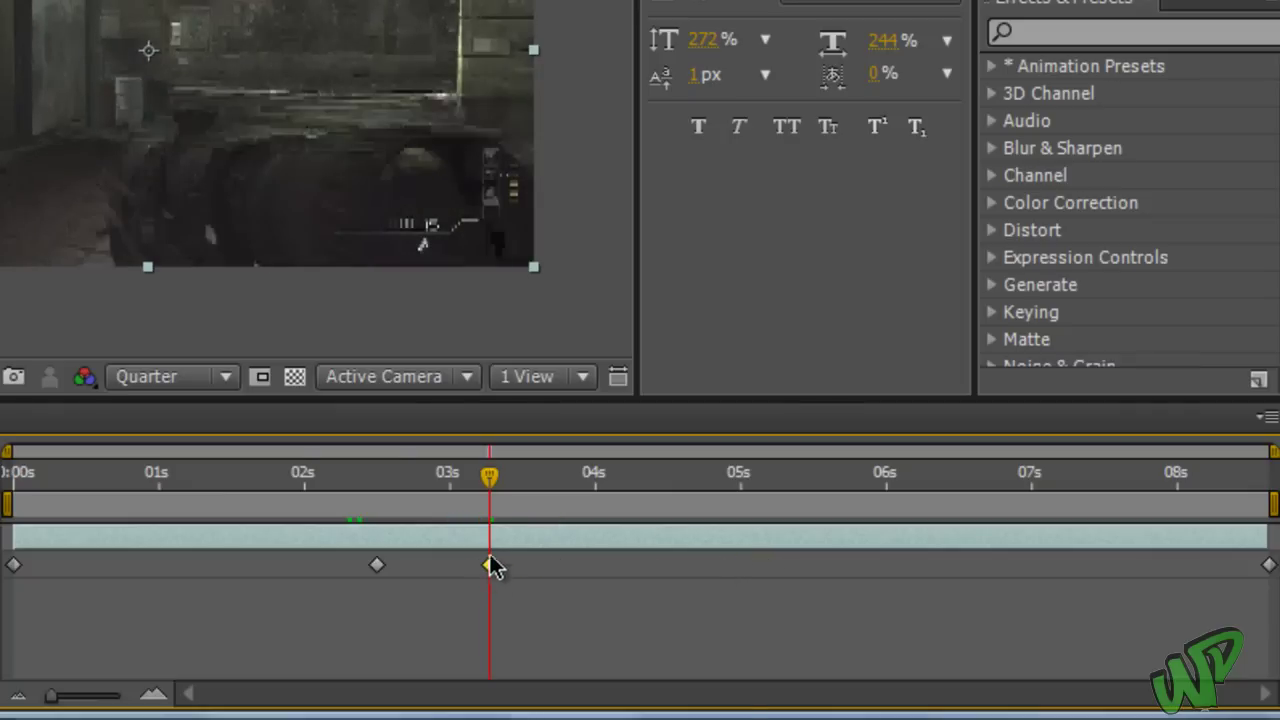
{"action": "left_click", "coordinate": [377, 484]}
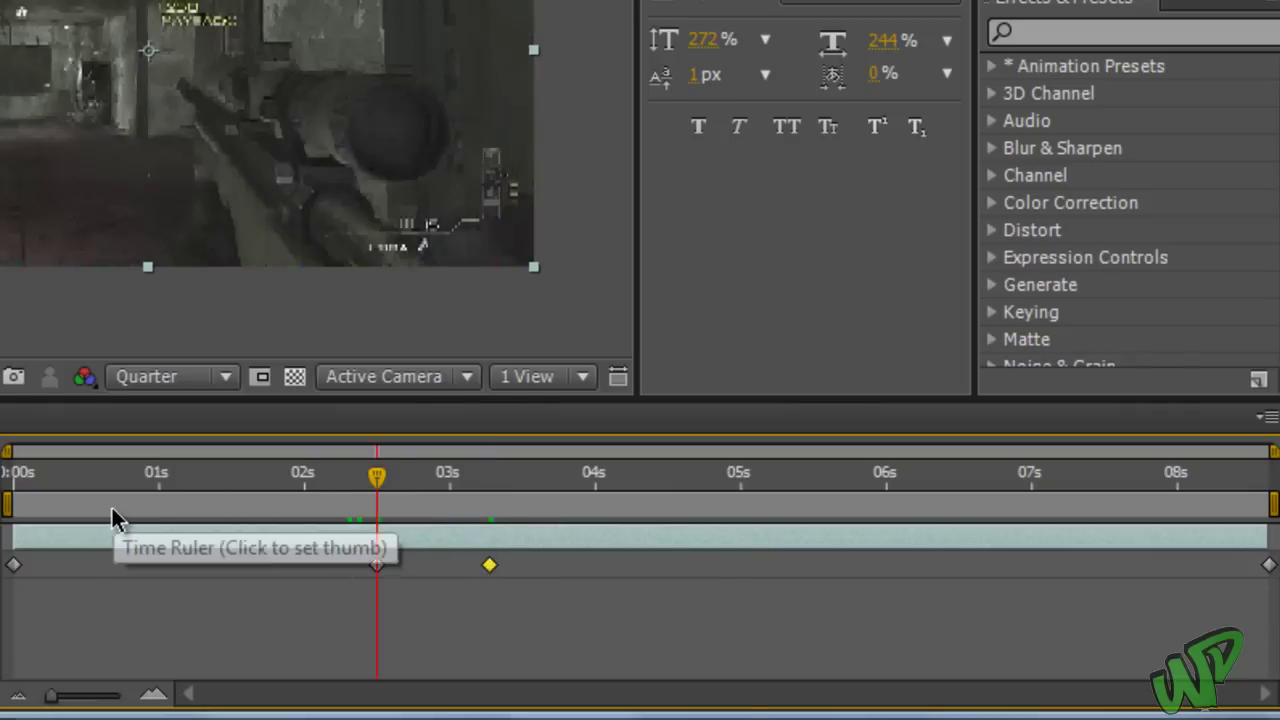